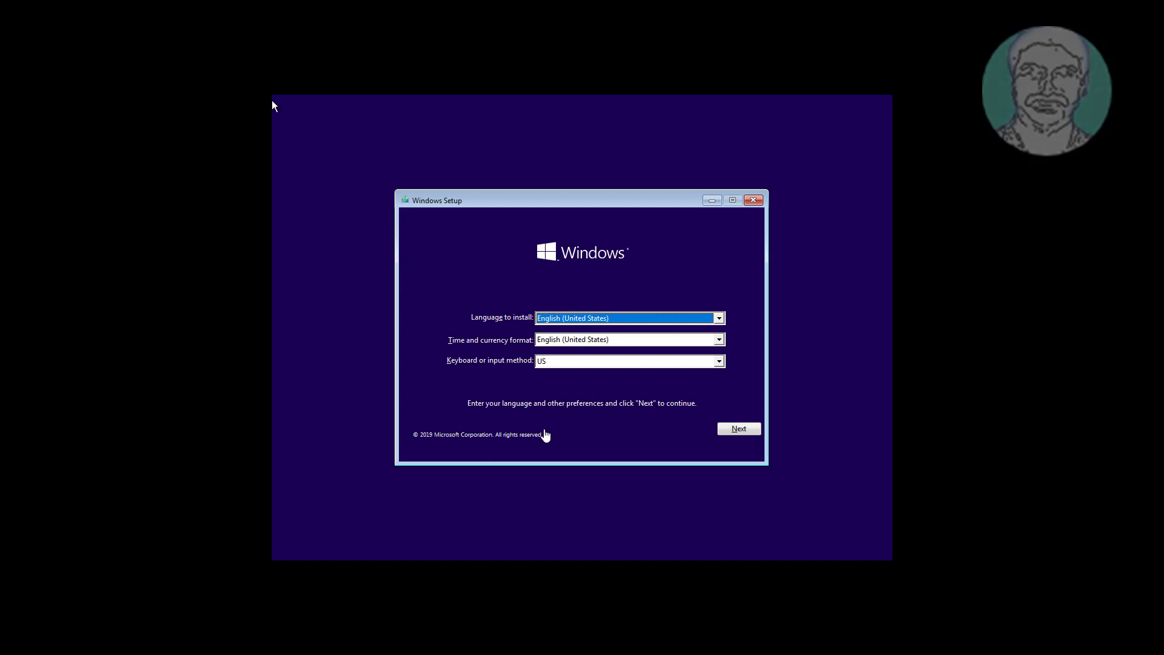
Accept the language settings to enter recovery and reach System Restore, which finds no restore points.
{"action": "left_click", "coordinate": [743, 432]}
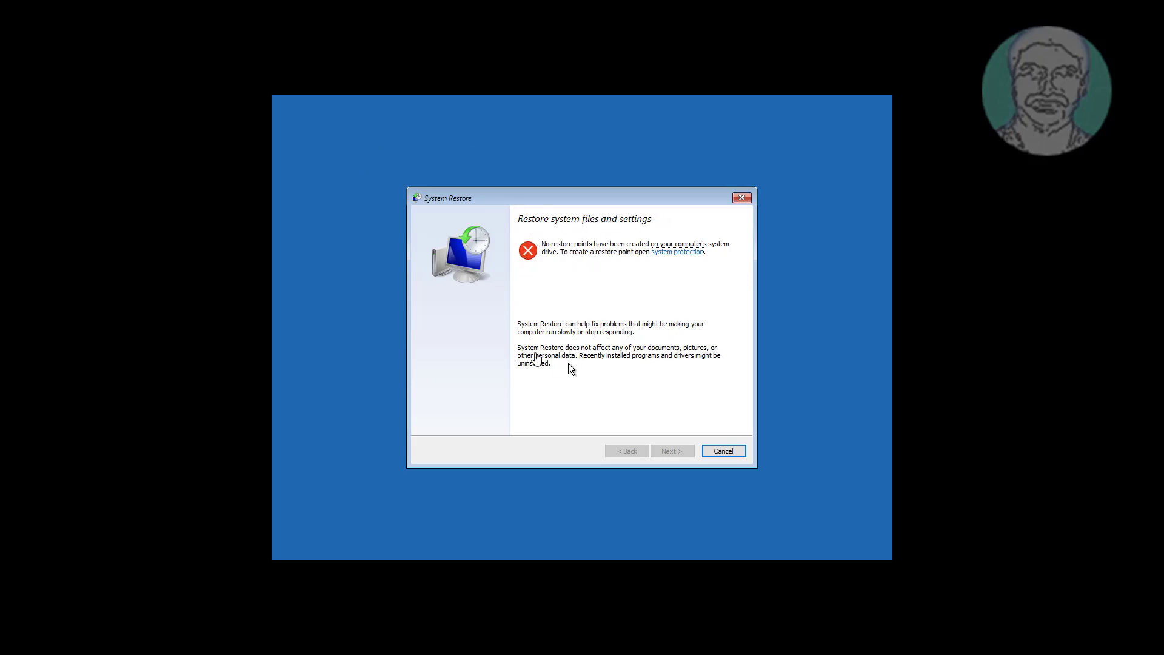
Cancel System Restore, then abort uninstalling Windows 10's latest quality update.
{"action": "left_click", "coordinate": [739, 454]}
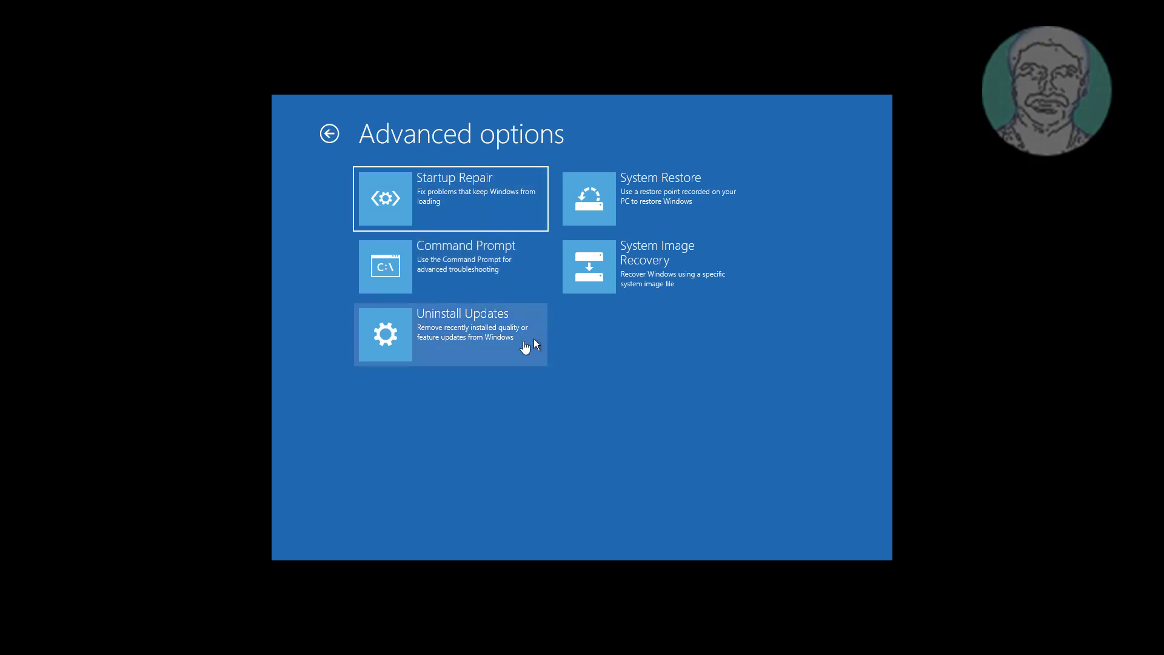
{"action": "left_click", "coordinate": [482, 338]}
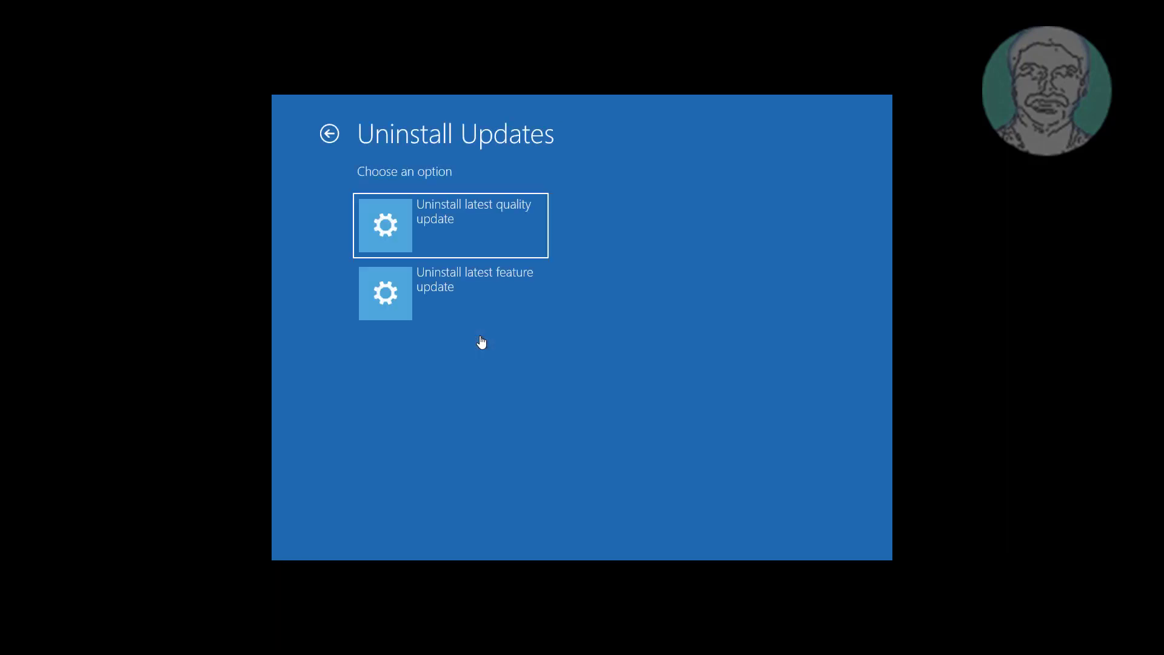
{"action": "left_click", "coordinate": [490, 233]}
{"action": "left_click", "coordinate": [485, 235]}
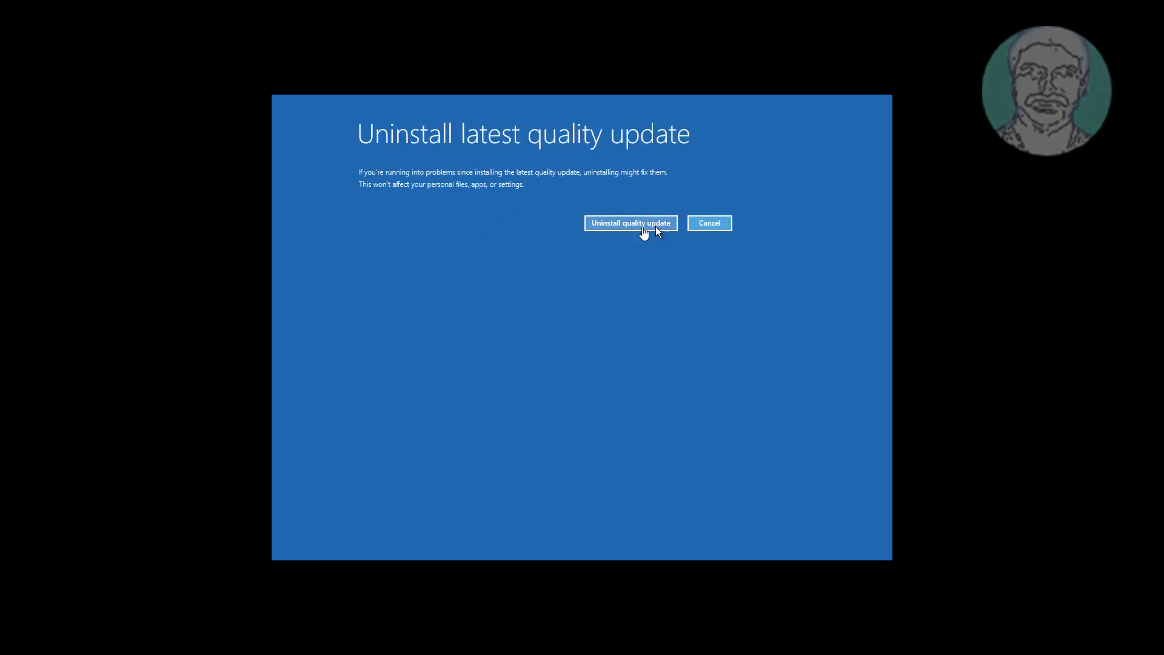
{"action": "left_click", "coordinate": [698, 224]}
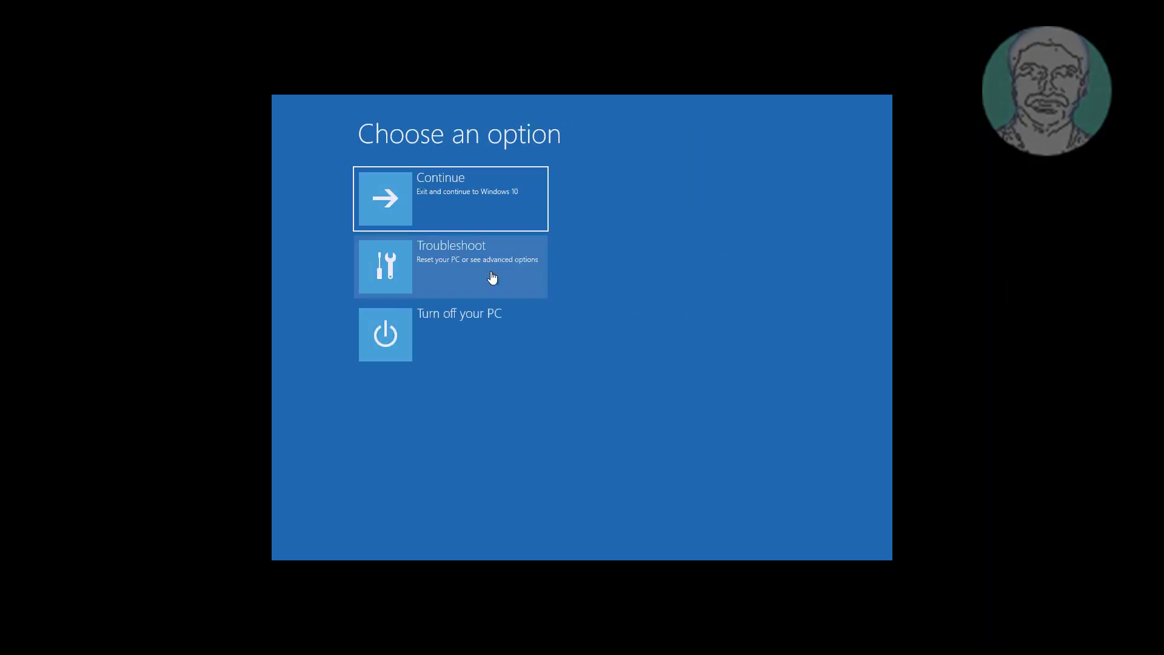
{"action": "left_click", "coordinate": [492, 278]}
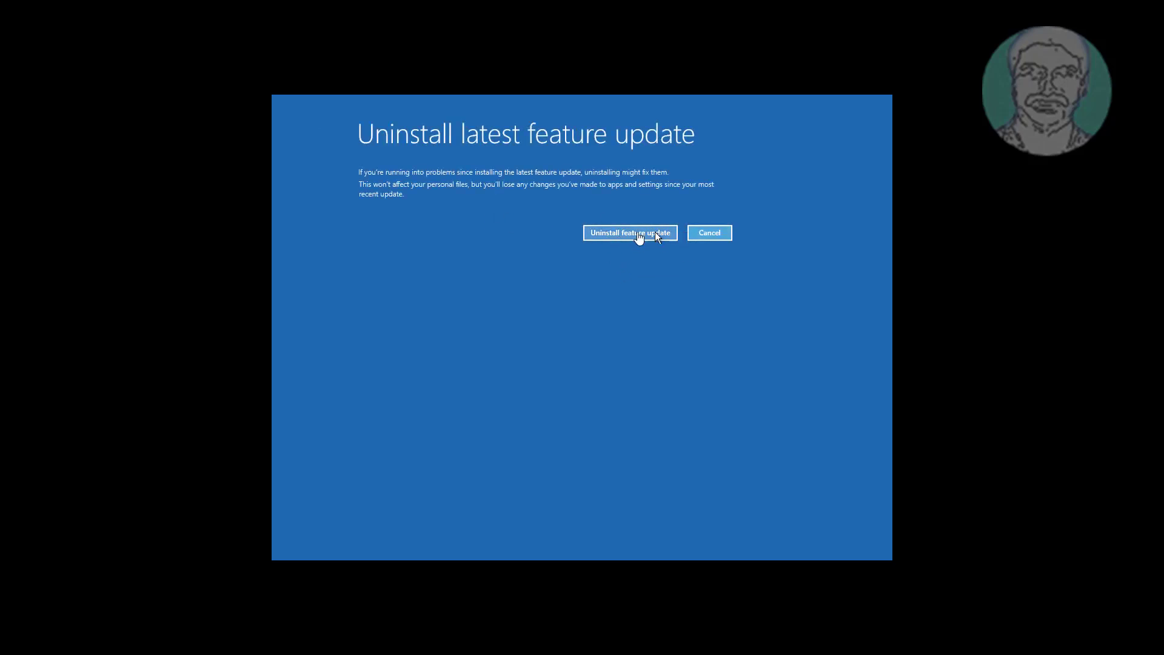
{"action": "left_click", "coordinate": [652, 237]}
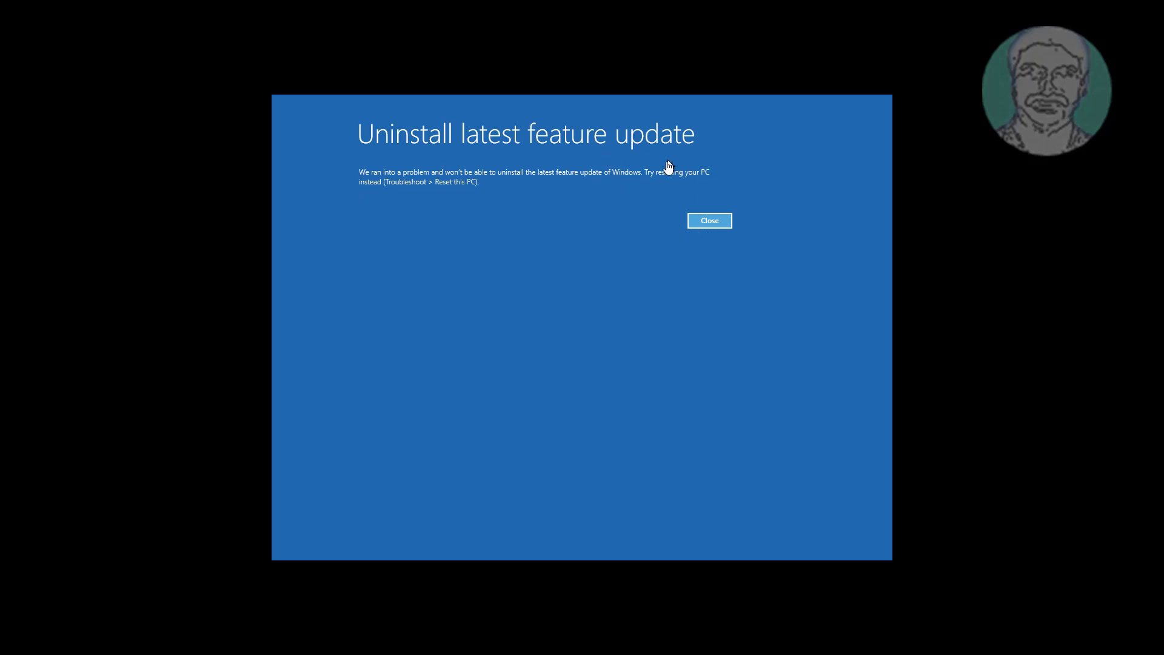
{"action": "left_click", "coordinate": [711, 222]}
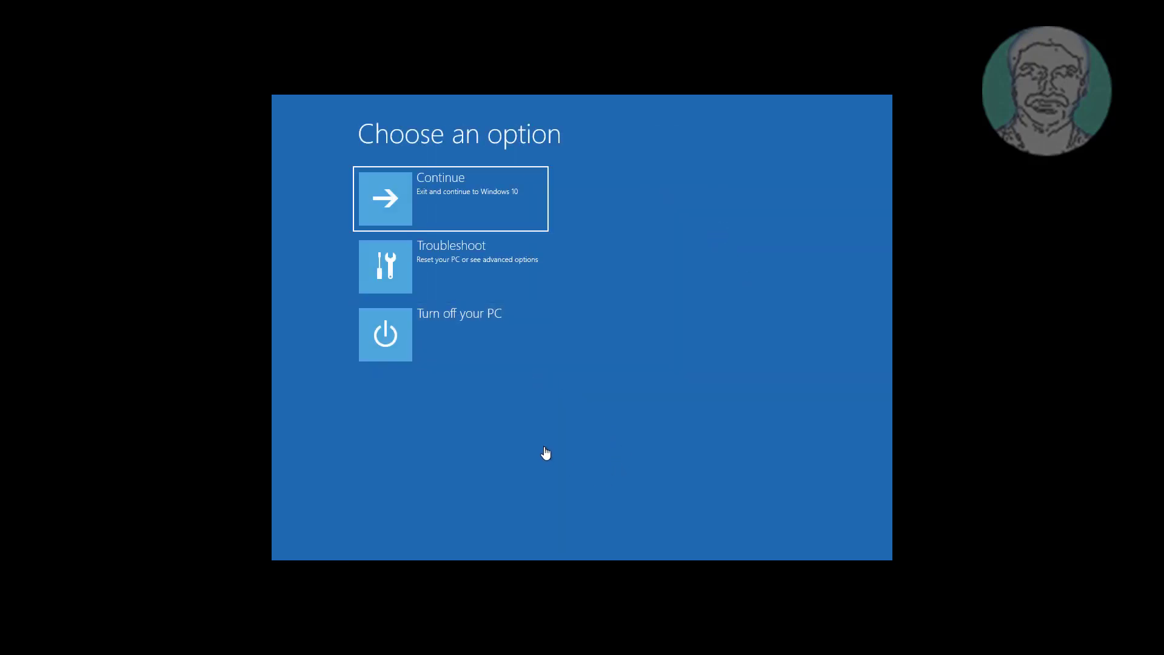
Launch the administrator Command Prompt from Troubleshoot > Advanced options.
{"action": "left_click", "coordinate": [499, 254]}
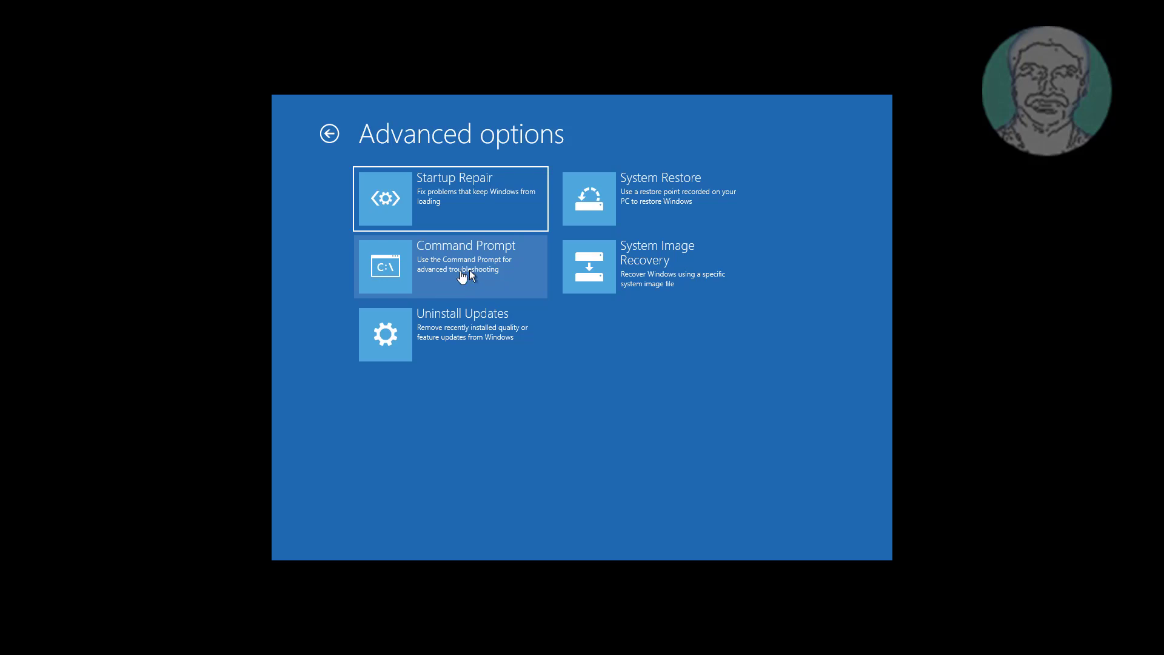
{"action": "left_click", "coordinate": [497, 268]}
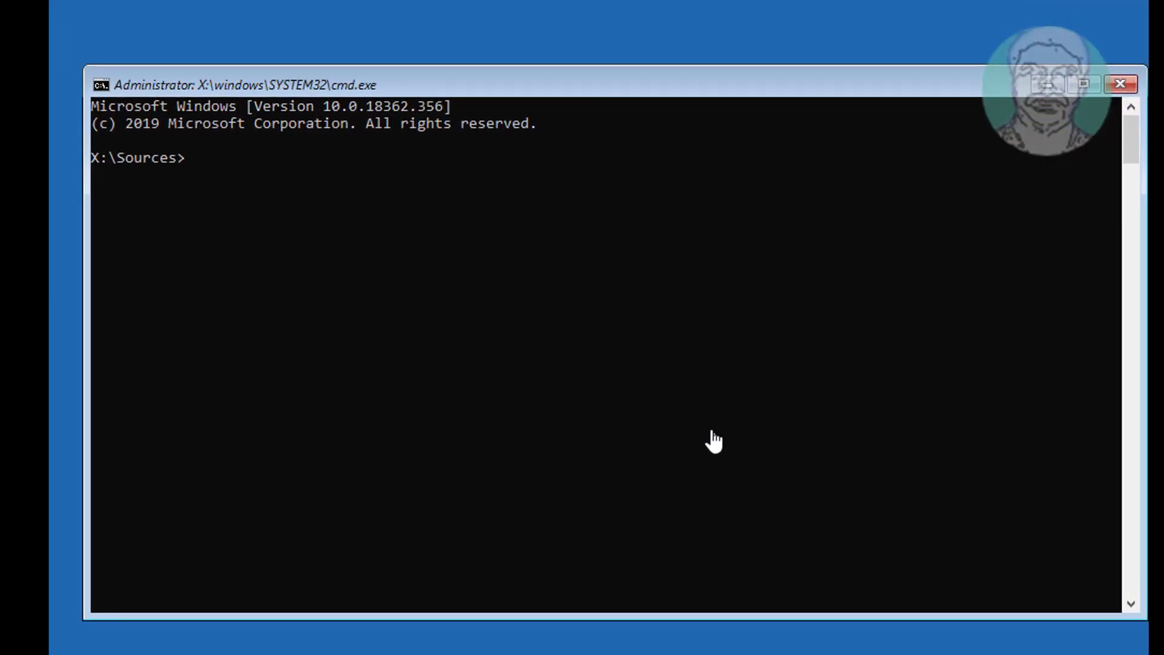
Run bcdedit and highlight the Boot Manager partition=C: and Windows 10 loader partition=D: entries.
{"action": "type", "text": "bcdedit"}
{"action": "key", "text": "Return"}
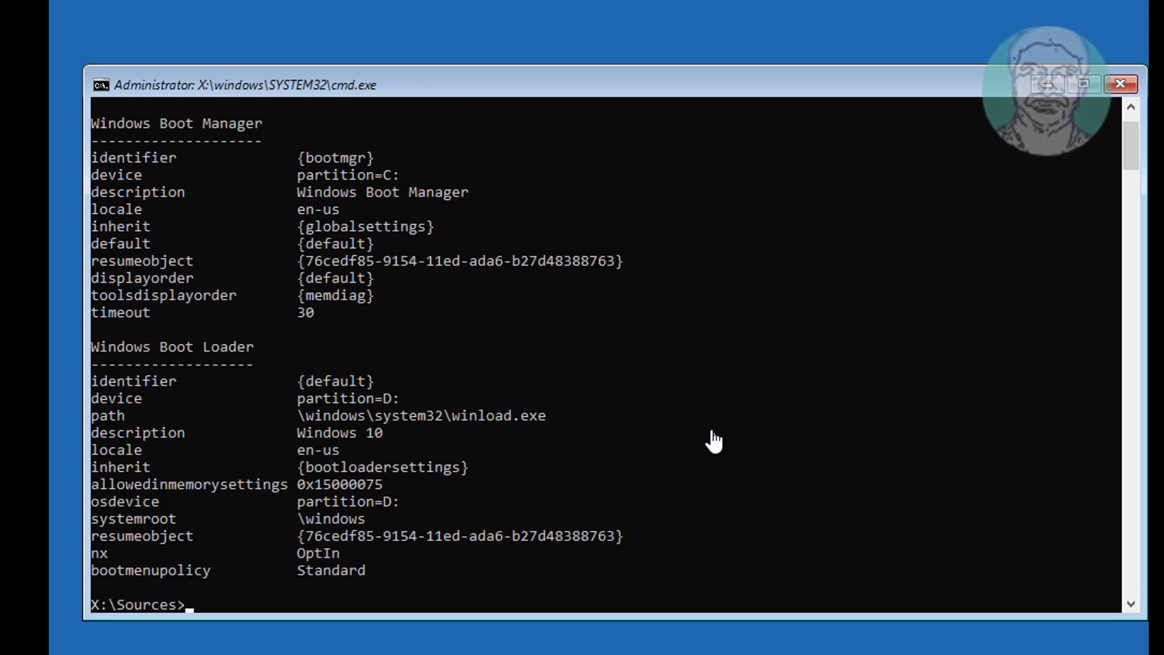
{"action": "left_click_drag", "start_coordinate": [298, 156], "coordinate": [397, 193]}
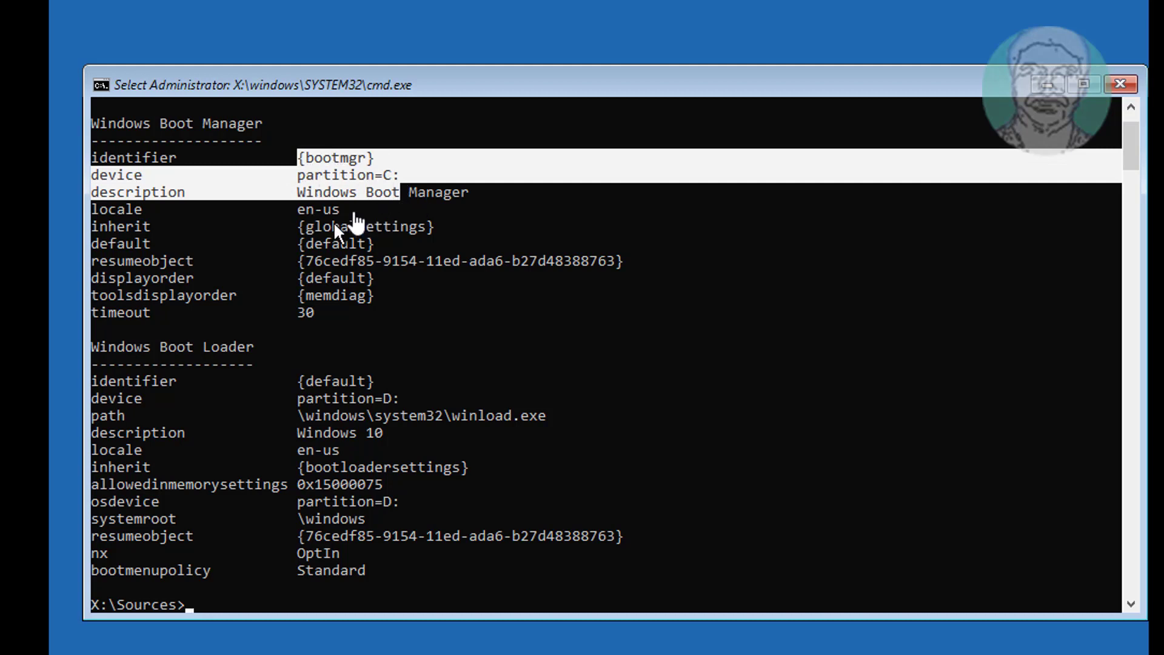
{"action": "left_click", "coordinate": [339, 430]}
{"action": "left_click_drag", "start_coordinate": [298, 398], "coordinate": [420, 414]}
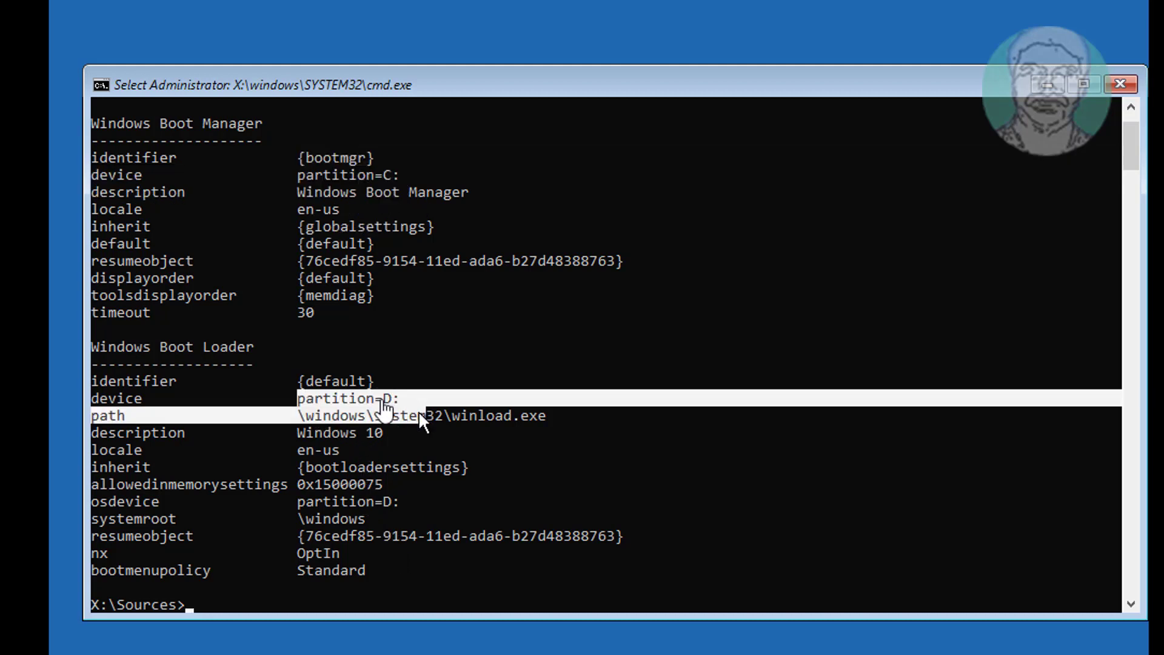
{"action": "left_click", "coordinate": [214, 606]}
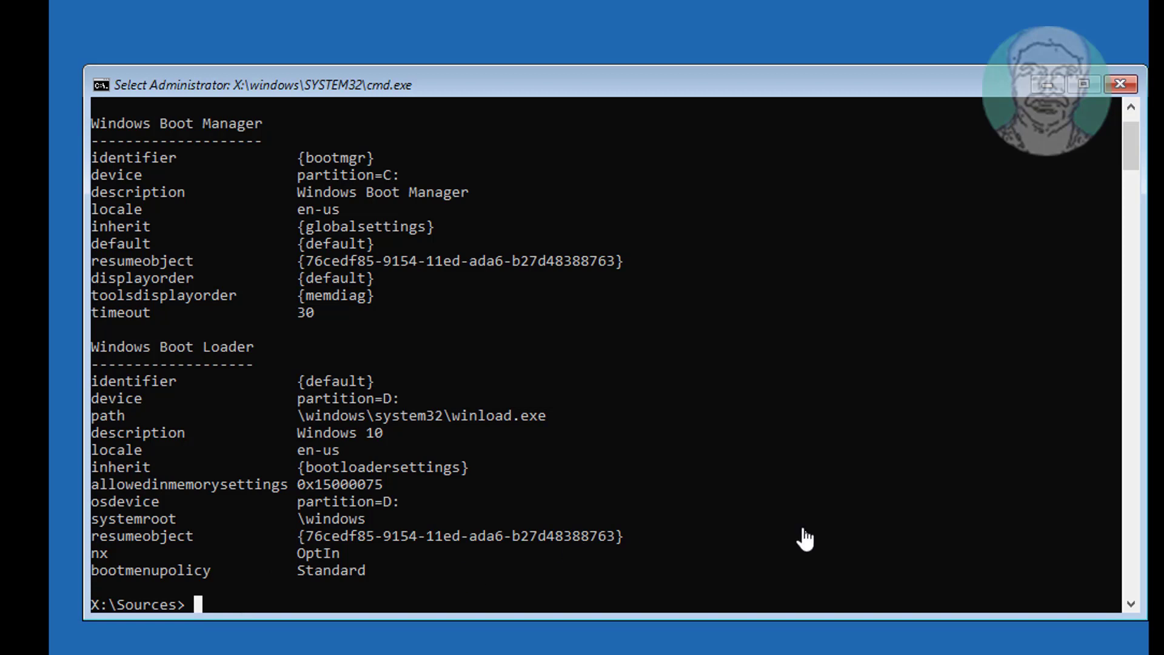
{"action": "key", "text": "Escape"}
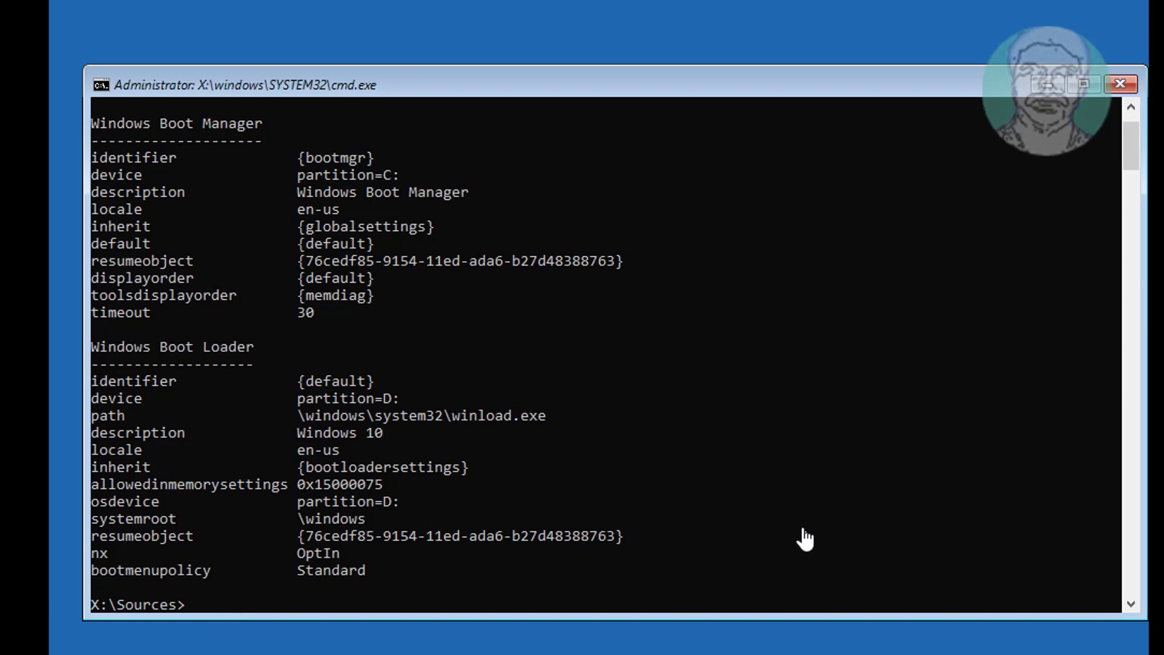
Run bootrec /fixmbr successfully, then bootrec /fixboot, which is denied access.
{"action": "type", "text": "bootrec /fixmbr"}
{"action": "key", "text": "Return"}
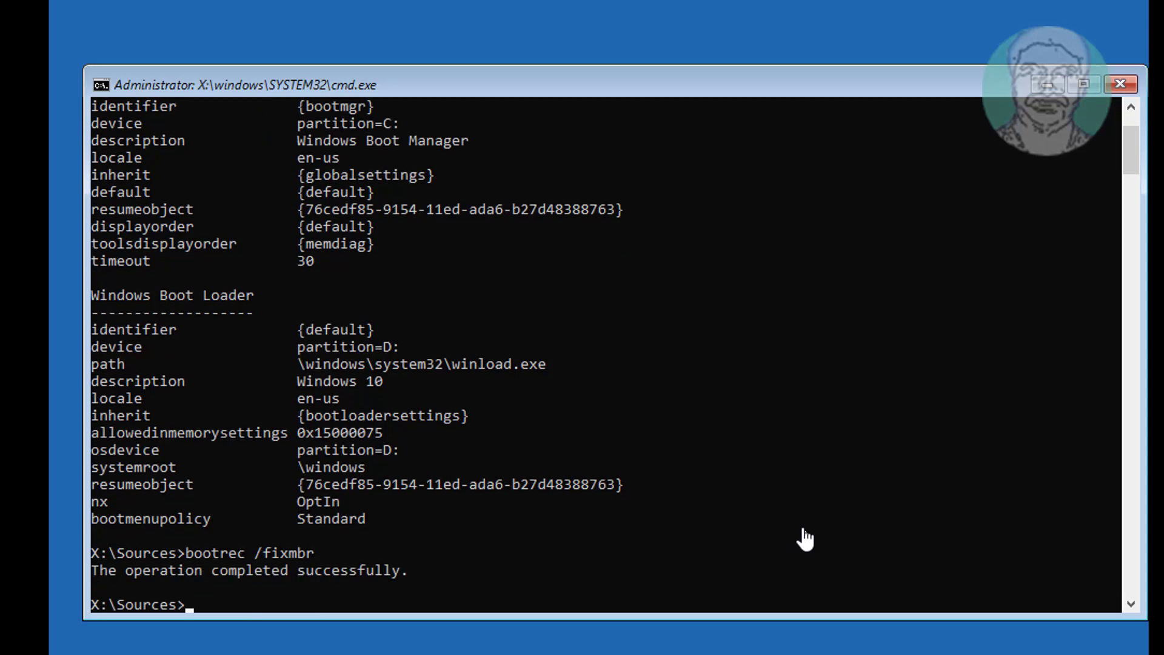
{"action": "type", "text": "bootrec /fixboot"}
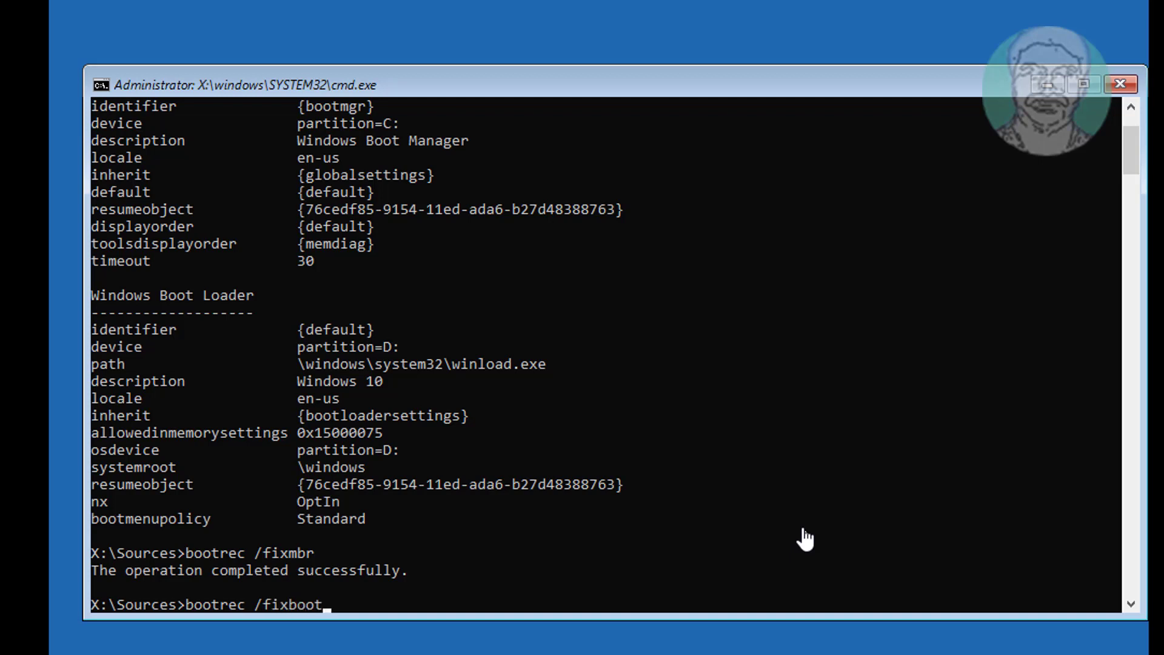
{"action": "key", "text": "Return"}
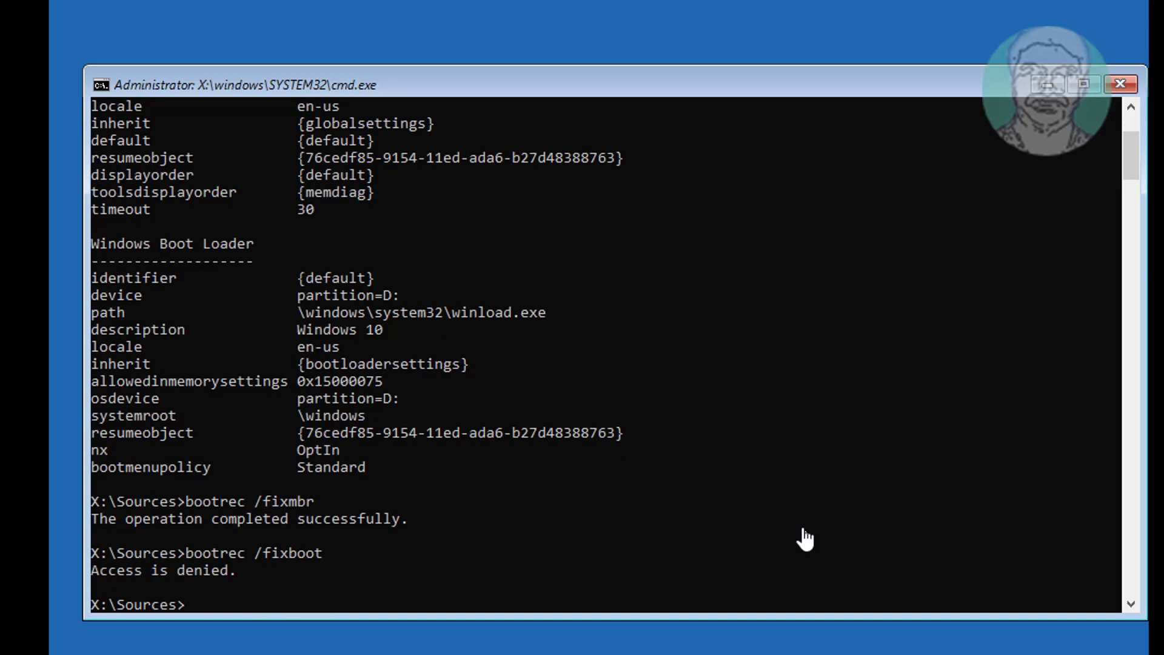
Write BOOTMGR-compatible NTFS bootcode to all volumes with bootsect /nt60 sys.
{"action": "type", "text": "bootsect /nt60 sys"}
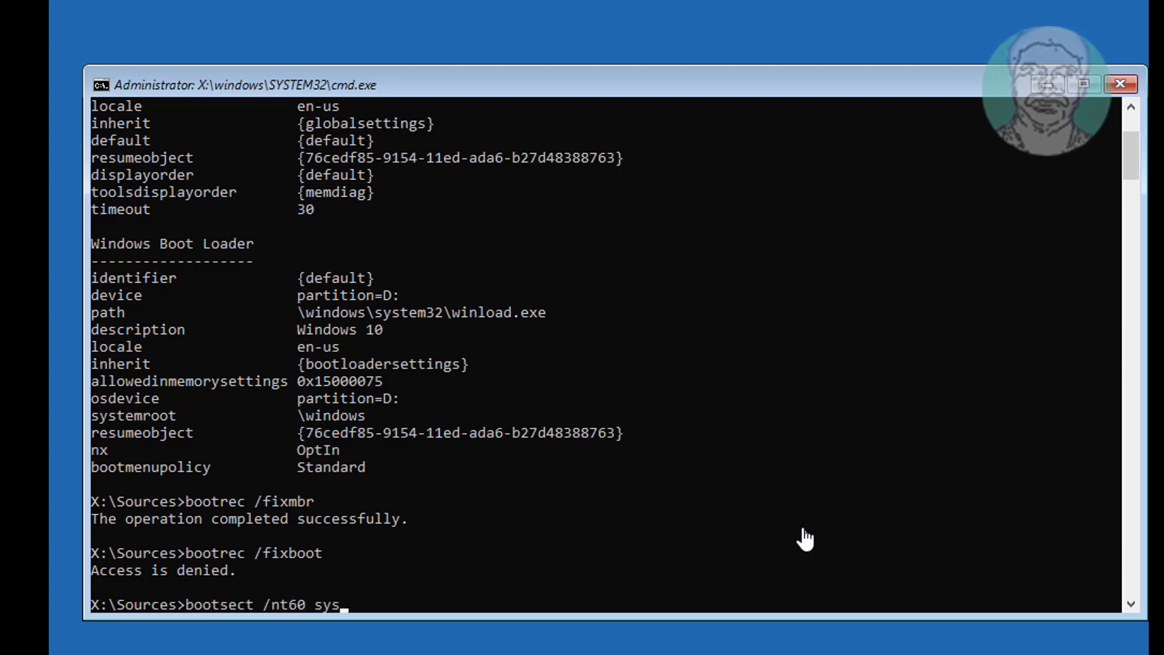
{"action": "key", "text": "Return"}
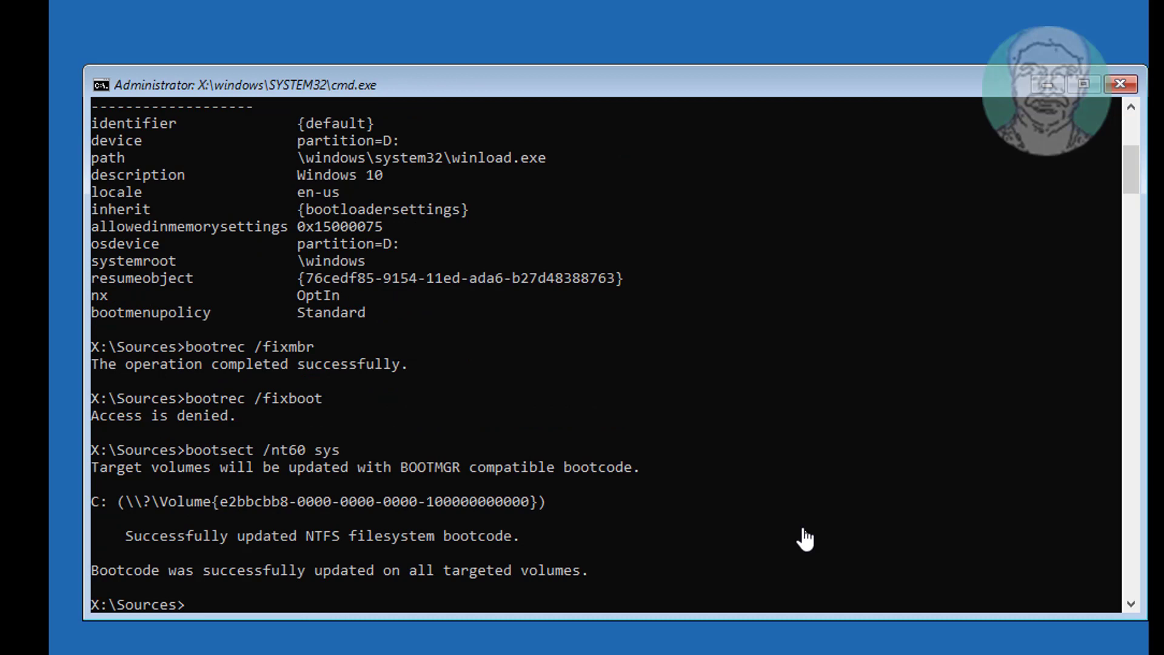
{"action": "type", "text": "bootrec /fixboot"}
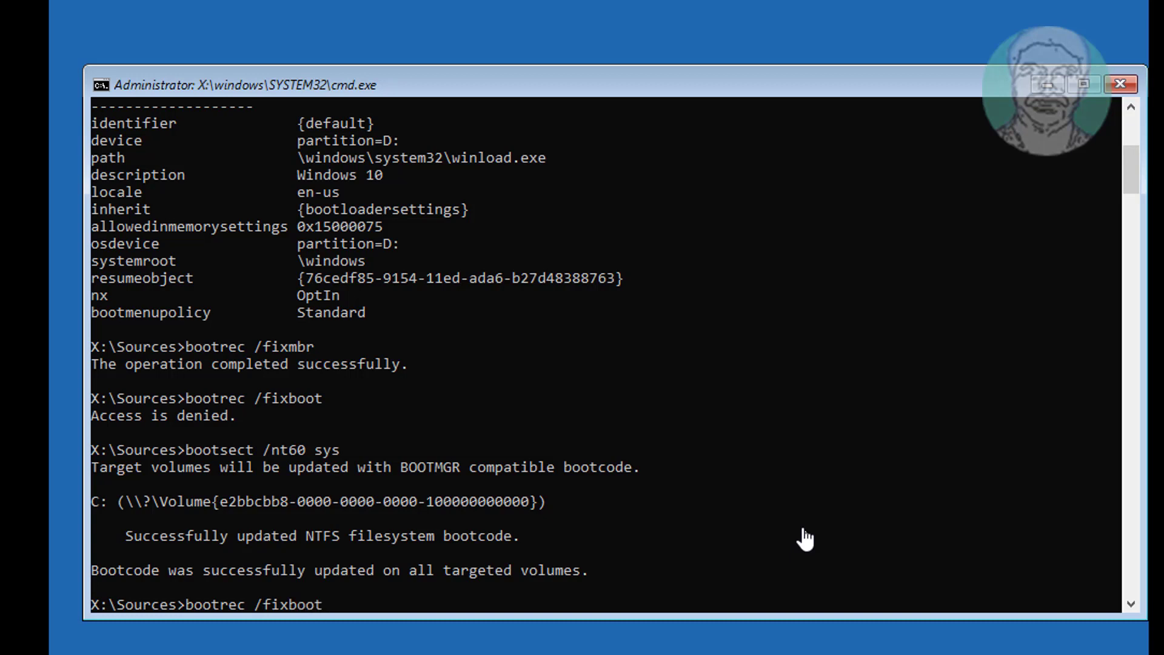
Rerun bootrec /fixboot successfully and export the boot configuration to c:\bcdbackup.
{"action": "key", "text": "Return"}
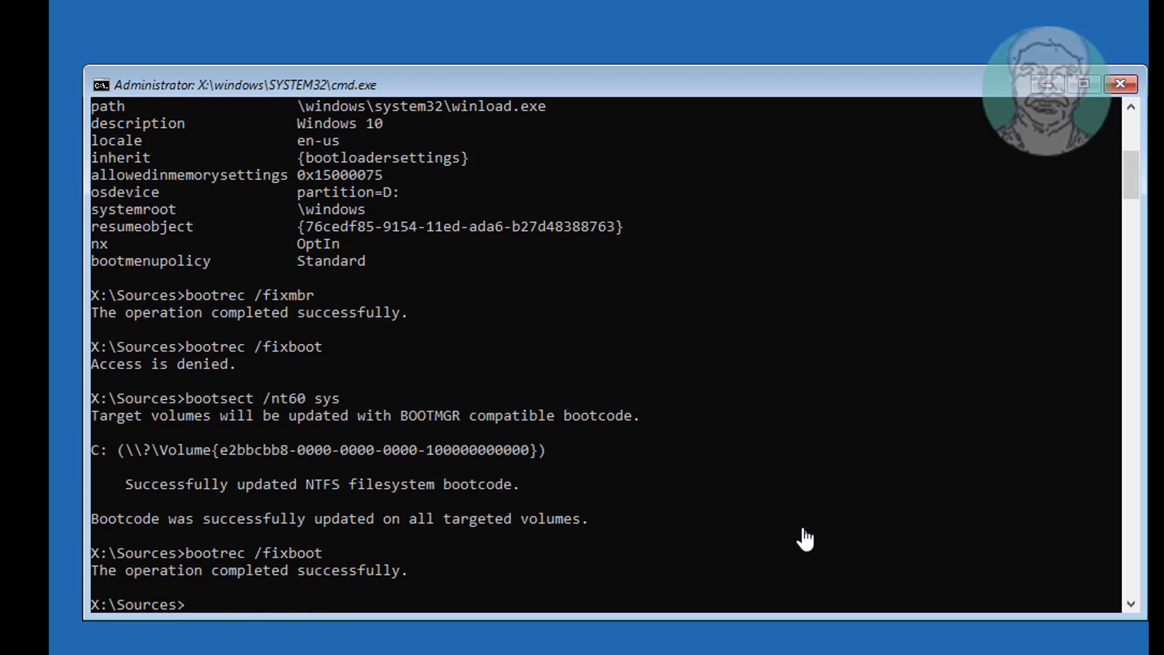
{"action": "type", "text": "bcdedit /export"}
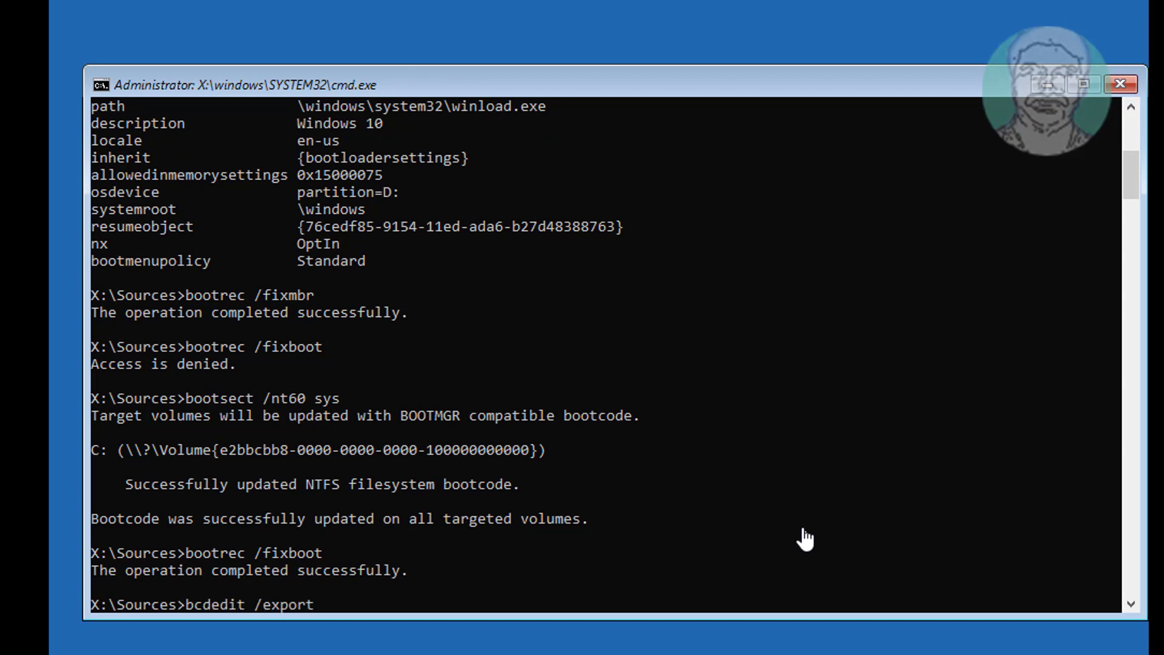
{"action": "type", "text": " c:\\bcdbackup"}
{"action": "key", "text": "Return"}
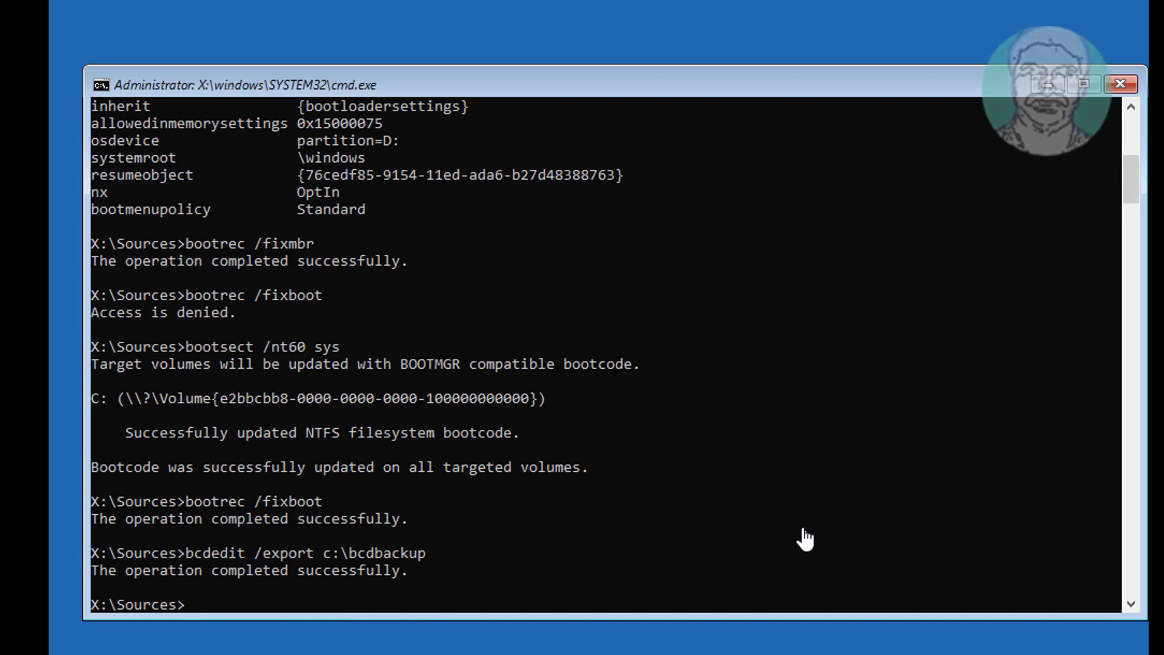
{"action": "type", "text": "attrib c:\\boot\\bcd"}
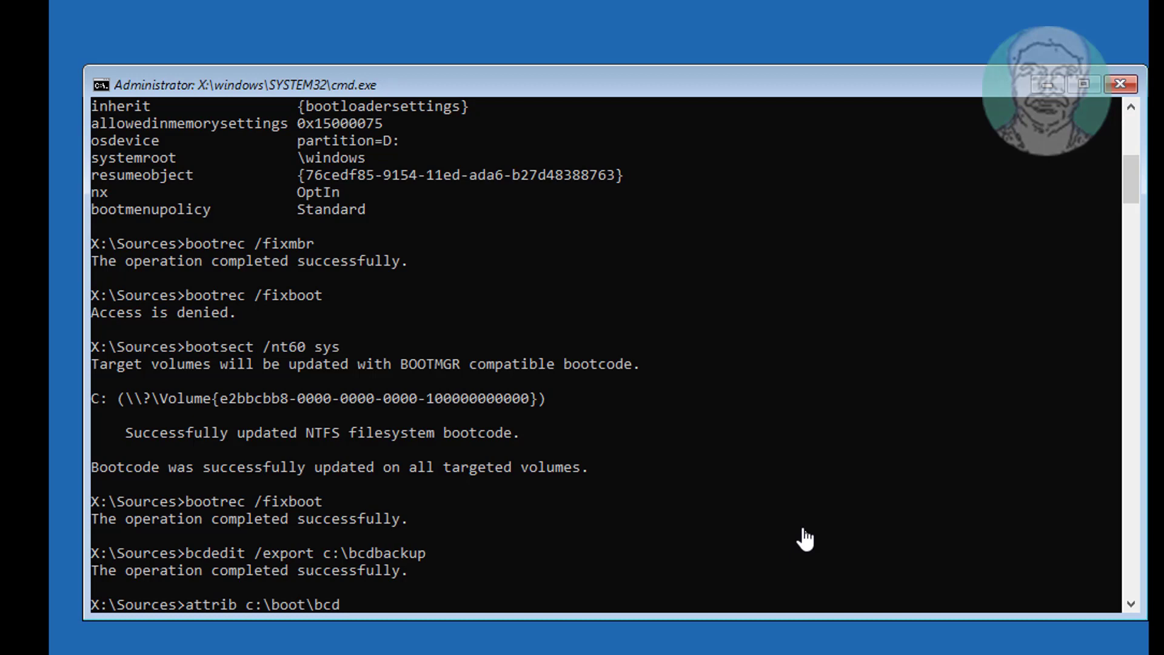
{"action": "type", "text": " -h -r -s"}
Clear hidden, read-only and system attributes on c:\boot\bcd and rename it to bcd.old.
{"action": "key", "text": "Return"}
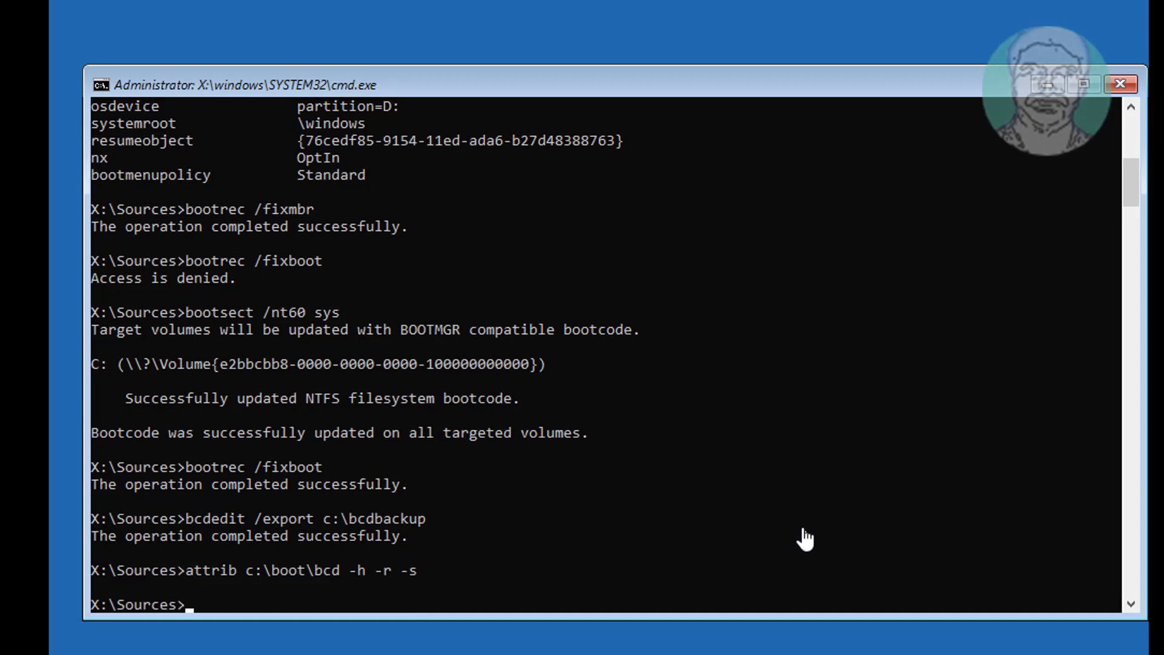
{"action": "type", "text": "ren c:\\boot"}
{"action": "type", "text": "\\bcd"}
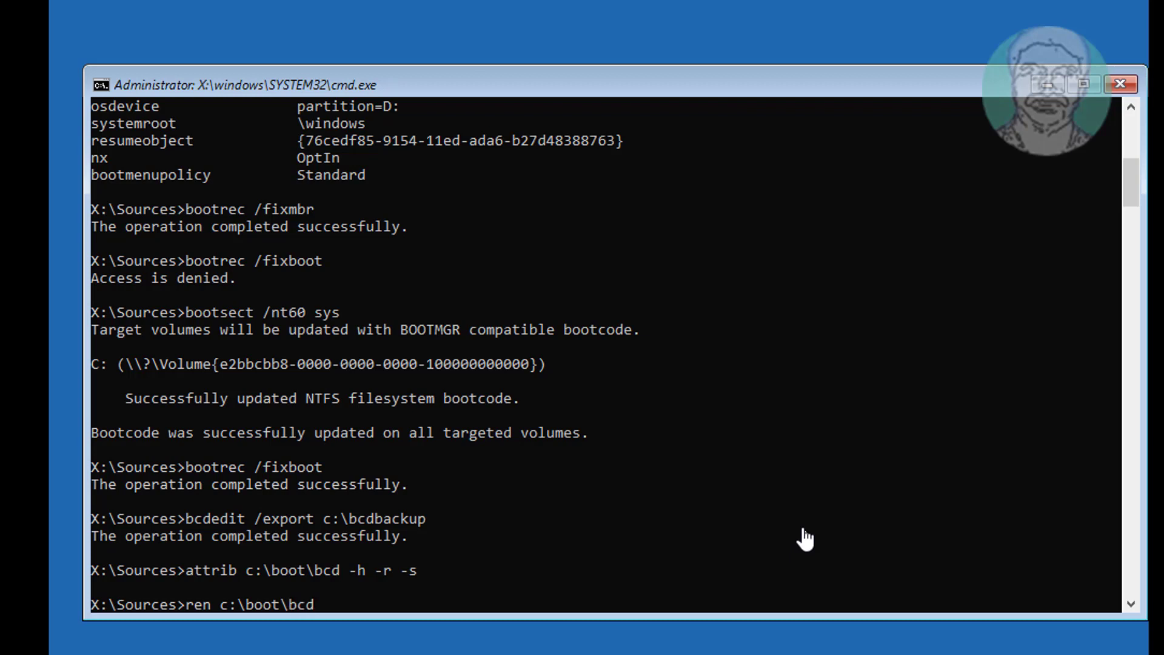
{"action": "type", "text": " bcd.old"}
{"action": "key", "text": "Return"}
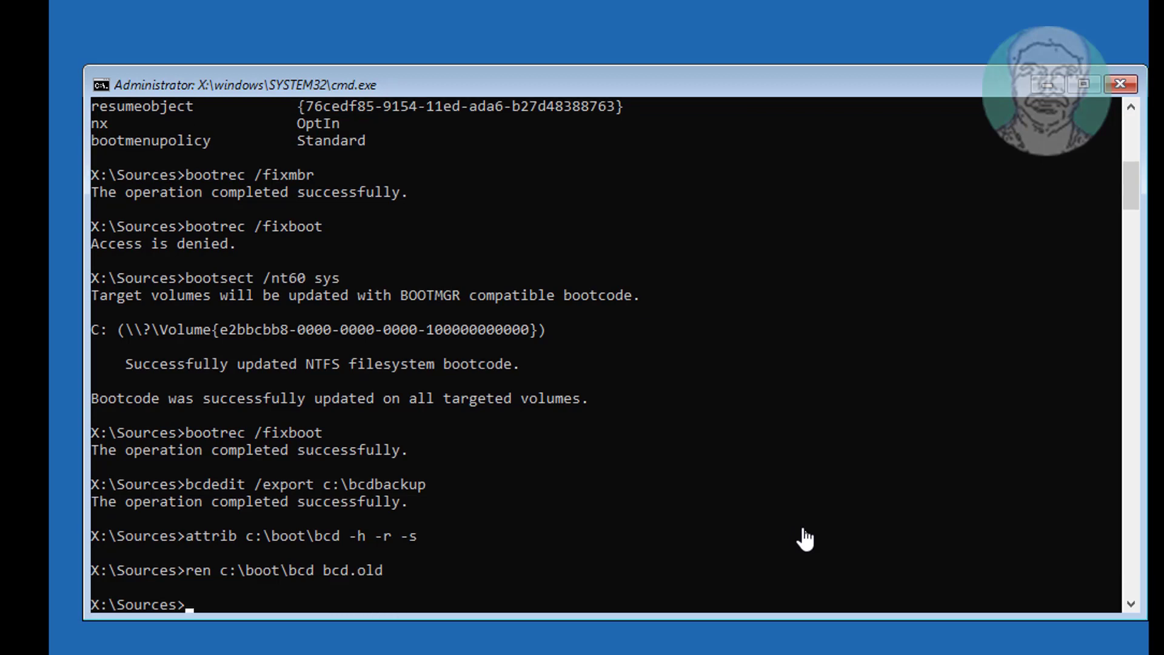
{"action": "type", "text": "bootrec /rebuildbcd"}
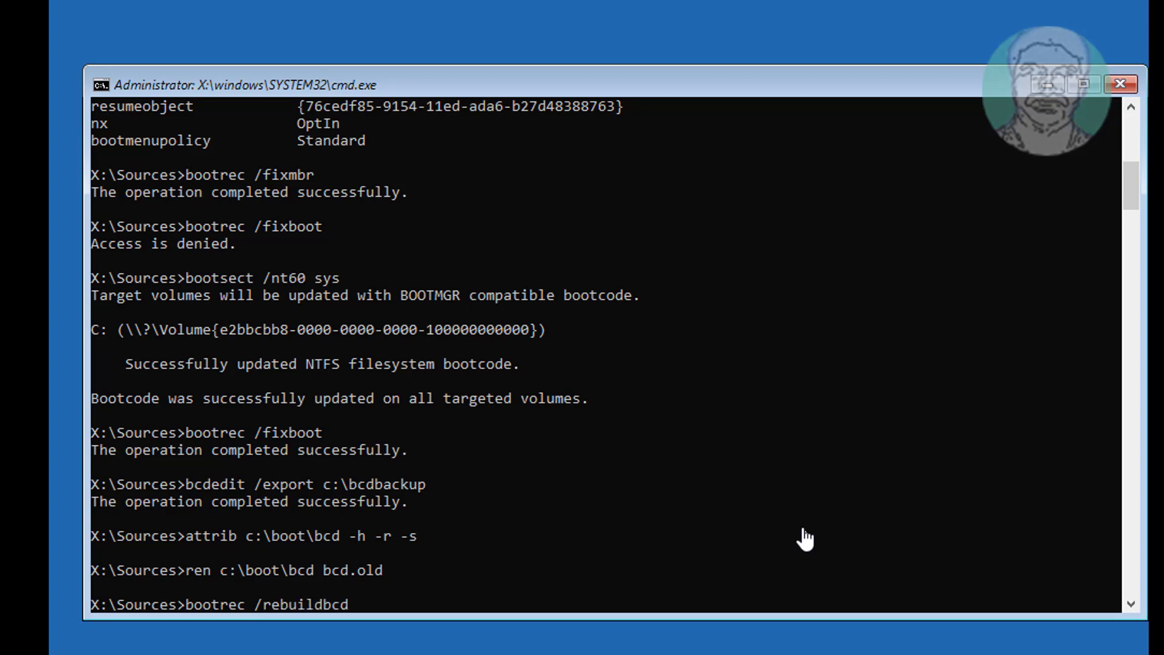
Rebuild the BCD with bootrec /rebuildbcd, answering A to add all found installations.
{"action": "key", "text": "Return"}
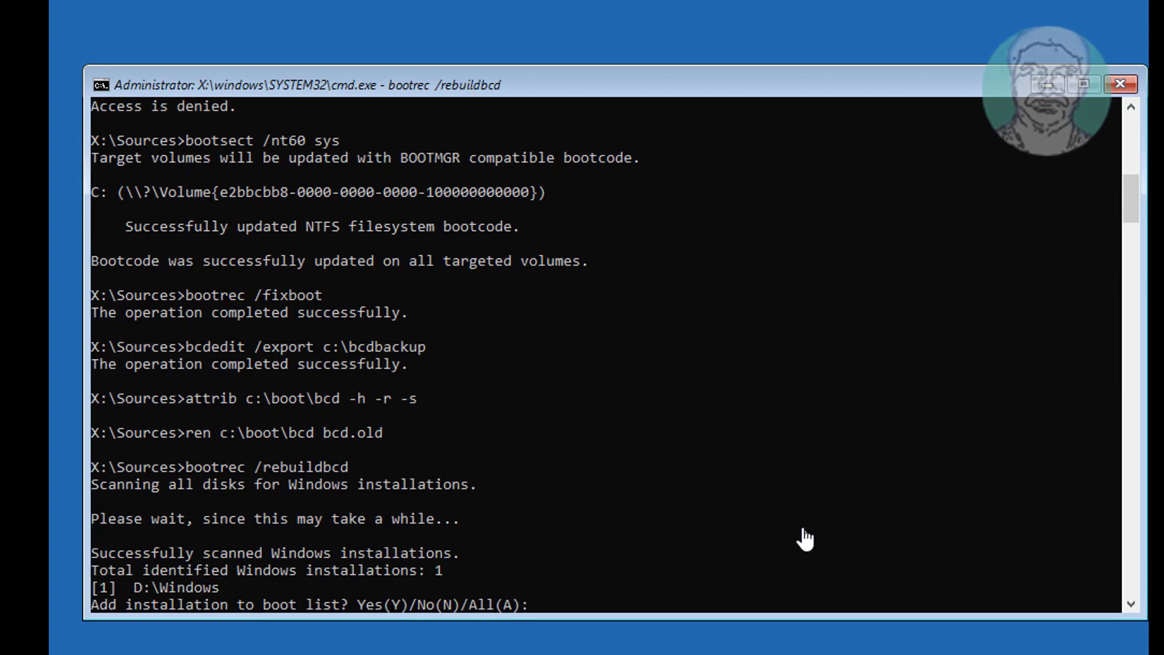
{"action": "type", "text": "A"}
{"action": "key", "text": "Return"}
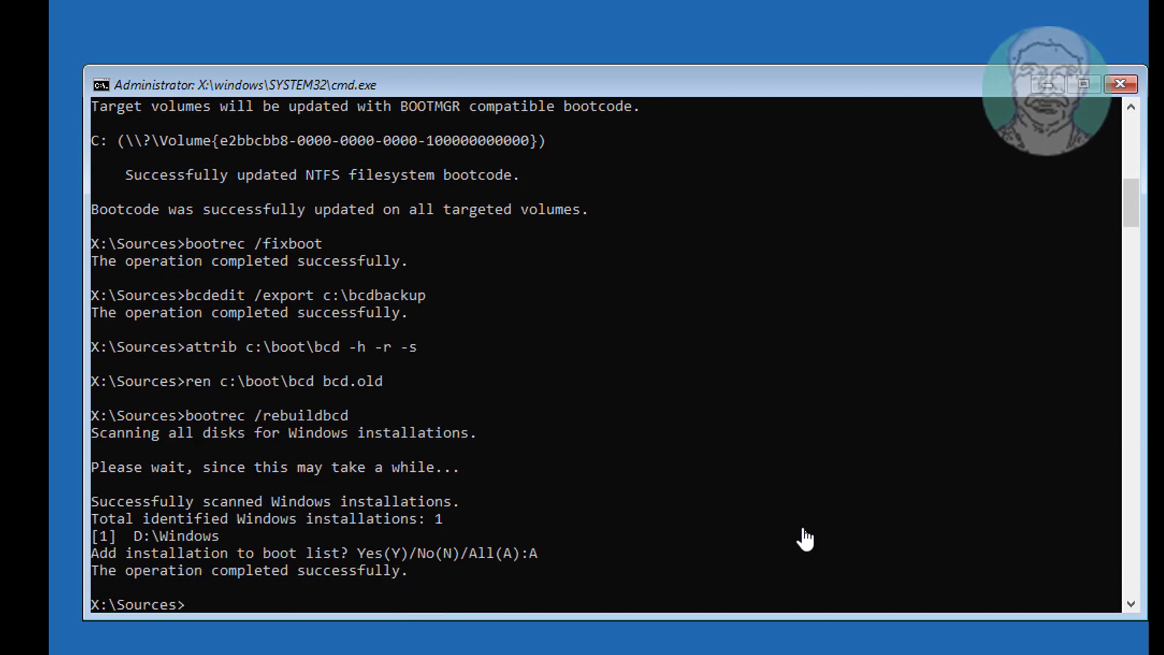
Recreate boot files on C: with bcdboot d:\windows /s c: /f ALL and exit the console.
{"action": "type", "text": "bcdboot d:\\windows"}
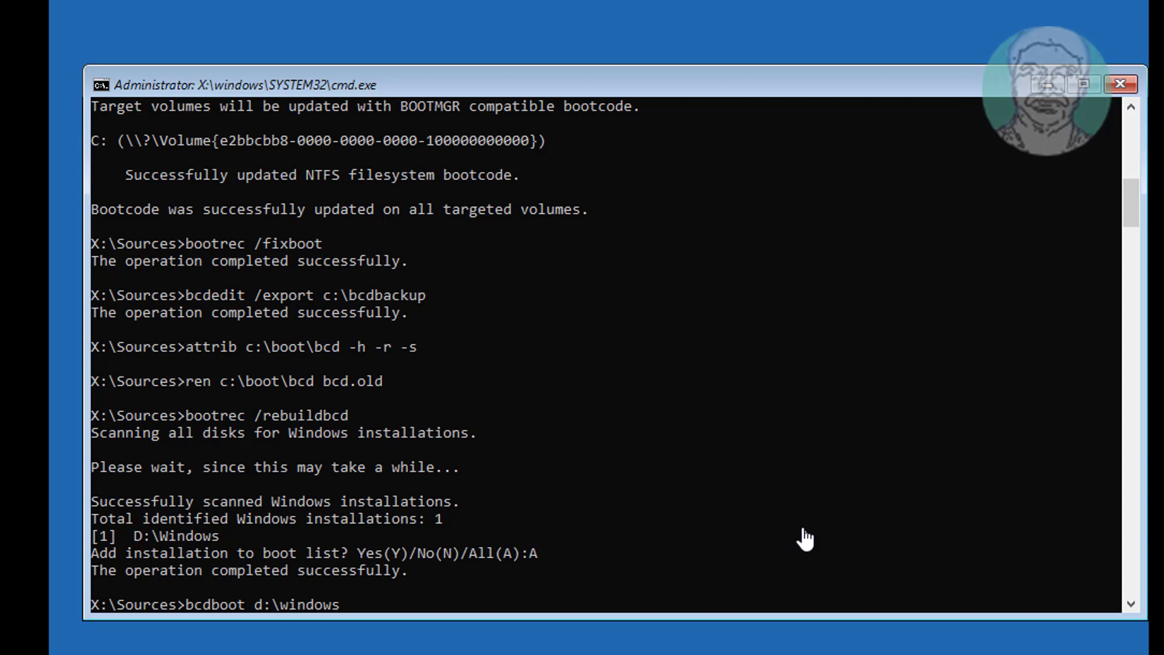
{"action": "type", "text": " /s c: /f ALL"}
{"action": "key", "text": "Return"}
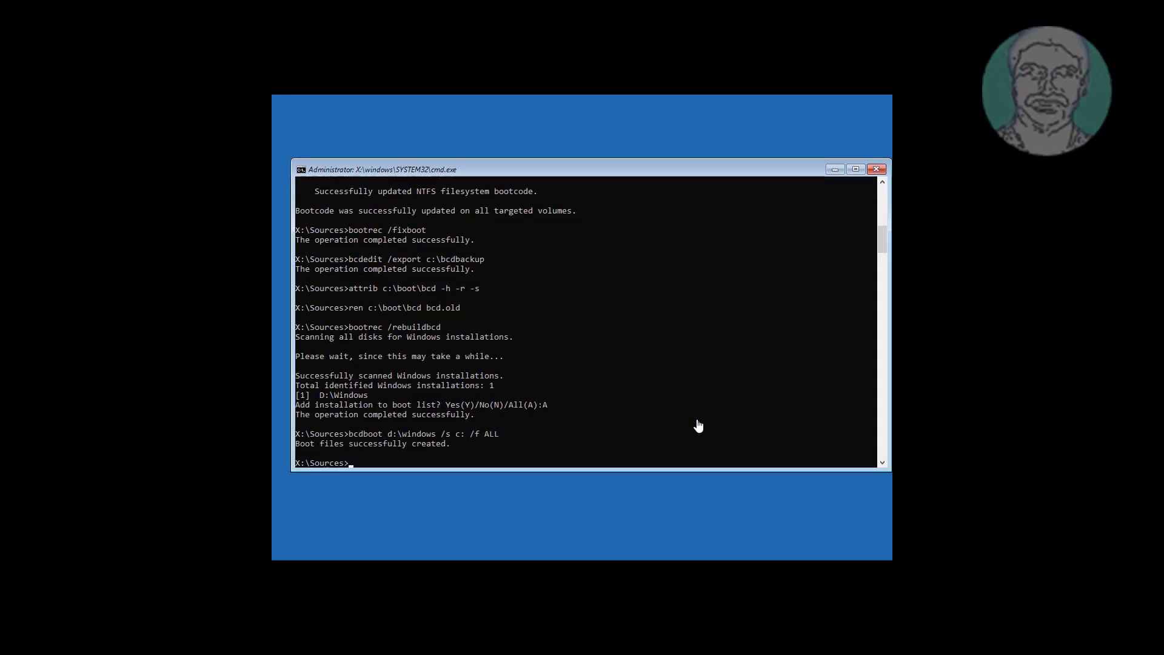
{"action": "type", "text": "exit"}
{"action": "key", "text": "Return"}
Choose Continue to exit recovery and boot into Windows 10.
{"action": "left_click", "coordinate": [481, 207]}
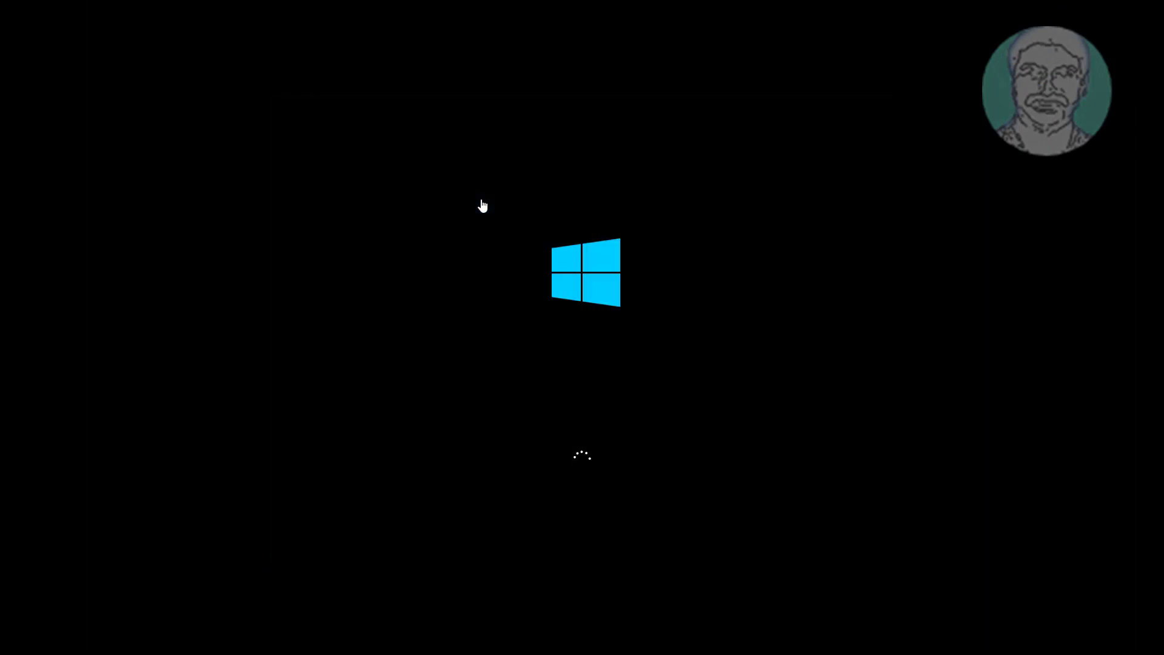